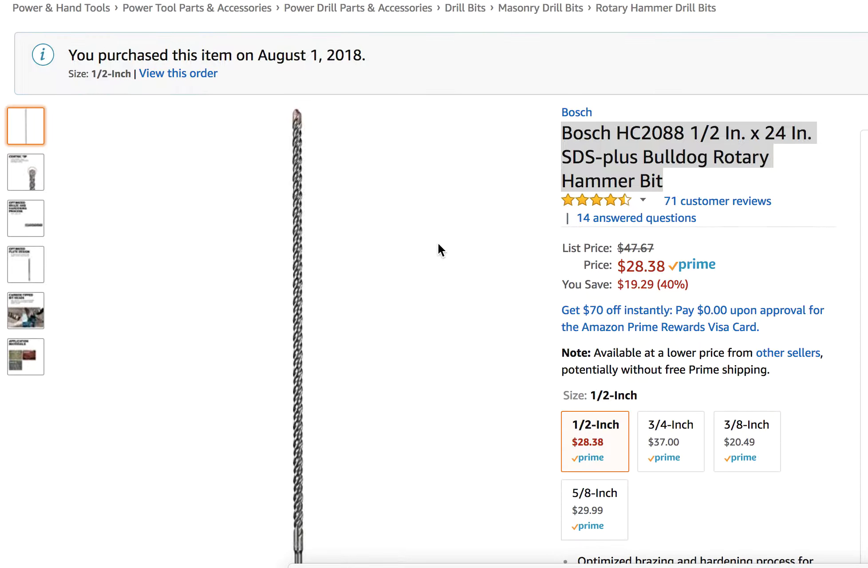
scroll(438, 250, "down", 1)
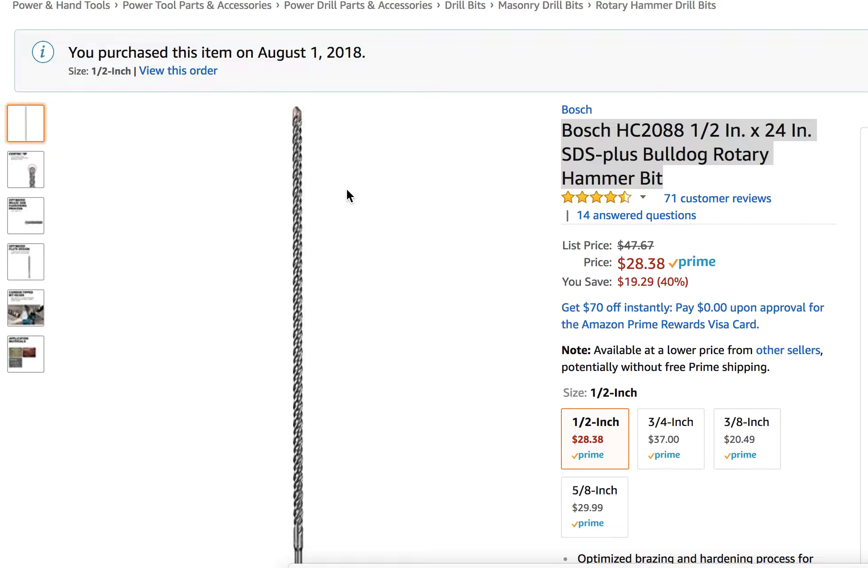
scroll(345, 188, "down", 2)
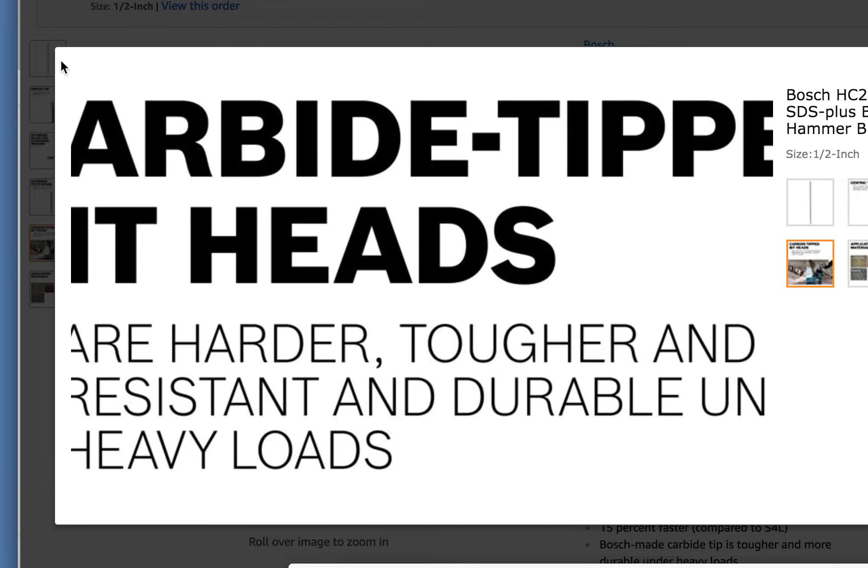
mouse_move(47, 48)
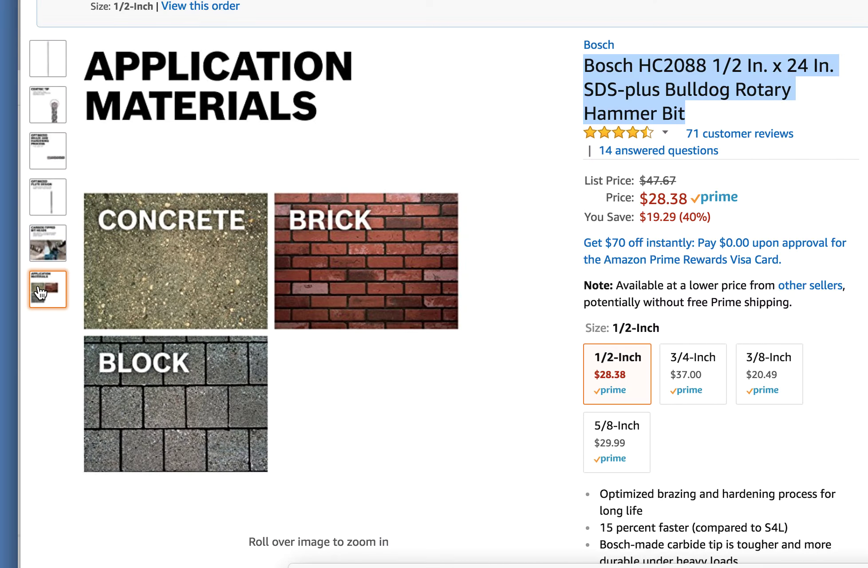
mouse_move(26, 308)
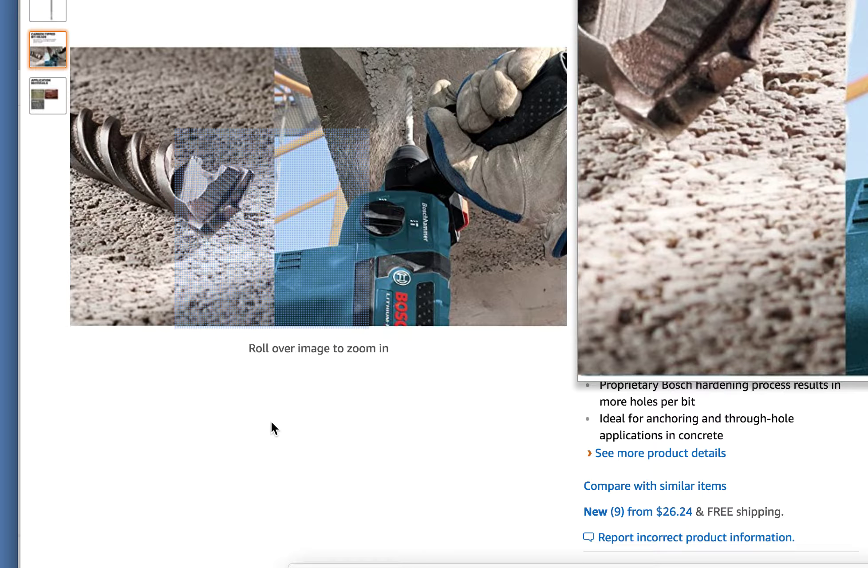
scroll(274, 428, "down", 1)
scroll(273, 428, "up", 3)
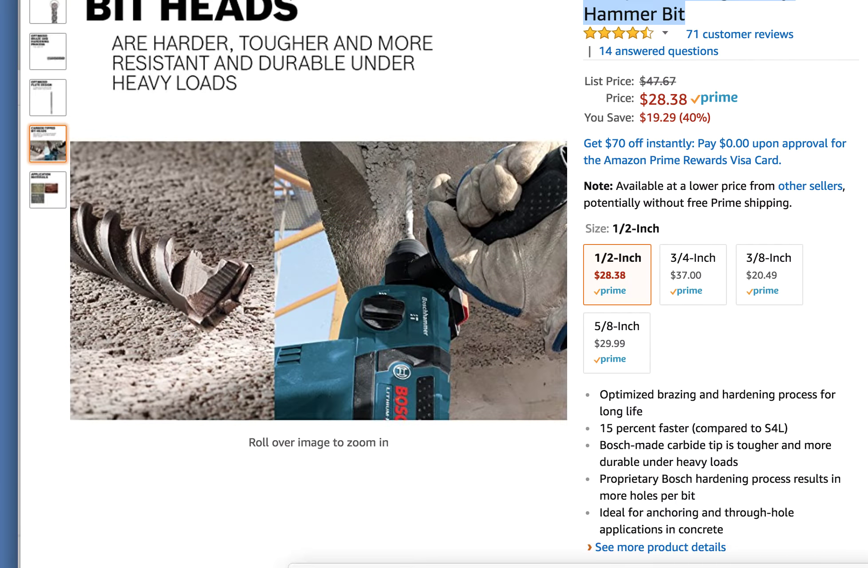